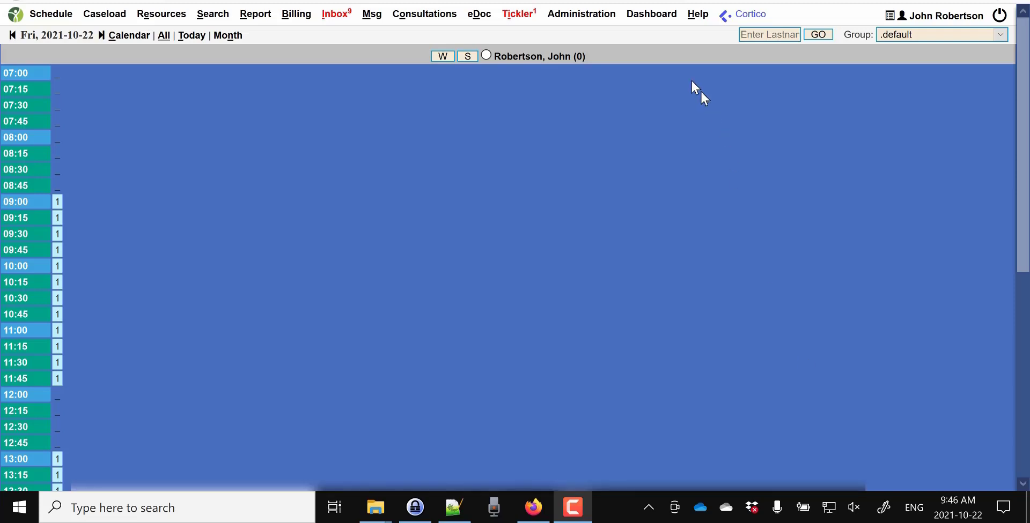
Step: Open the Tickler list, which shows the active Test 3 tickler for 2021-10-22
left_click(528, 20)
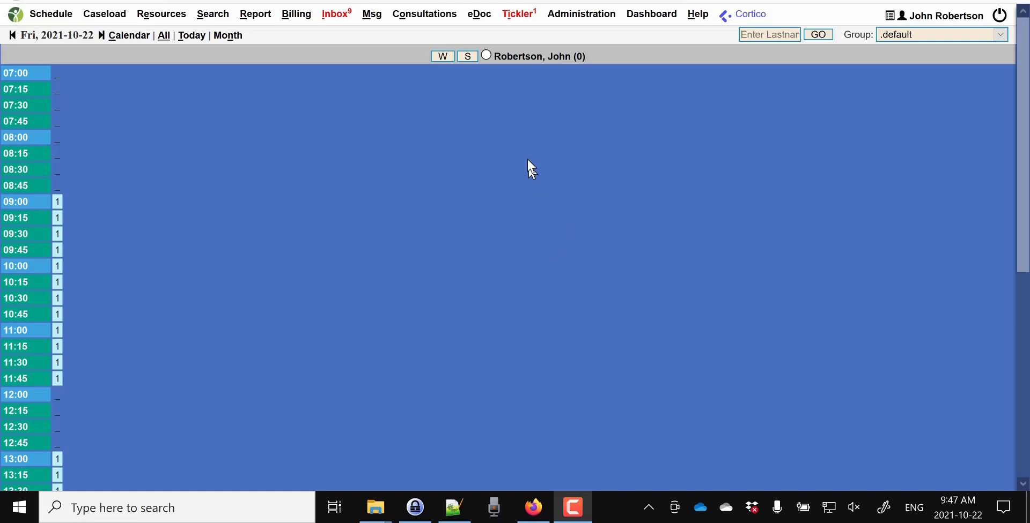
left_click(521, 16)
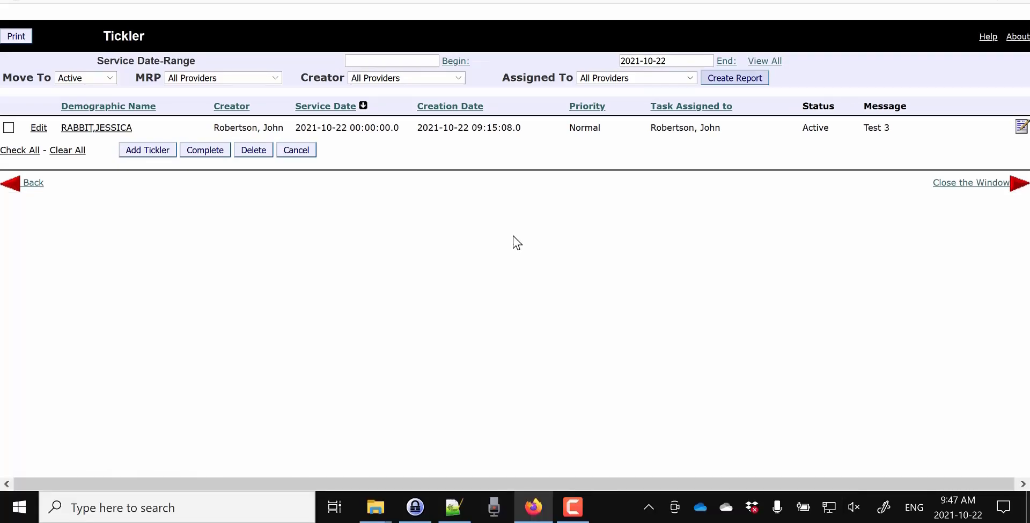
Step: Sort the ticklers by Demographic Name and open the Test 3 tickler for editing
left_click(107, 137)
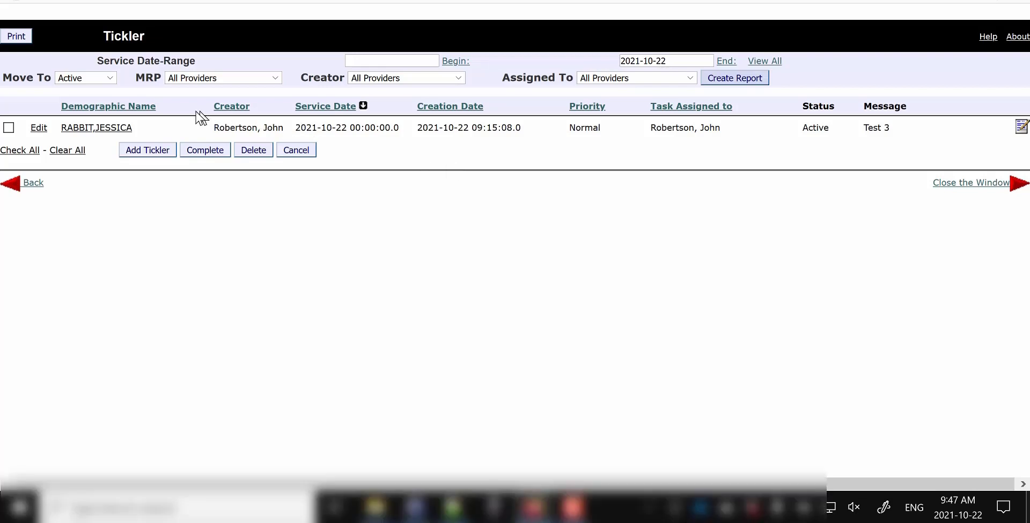
left_click(146, 113)
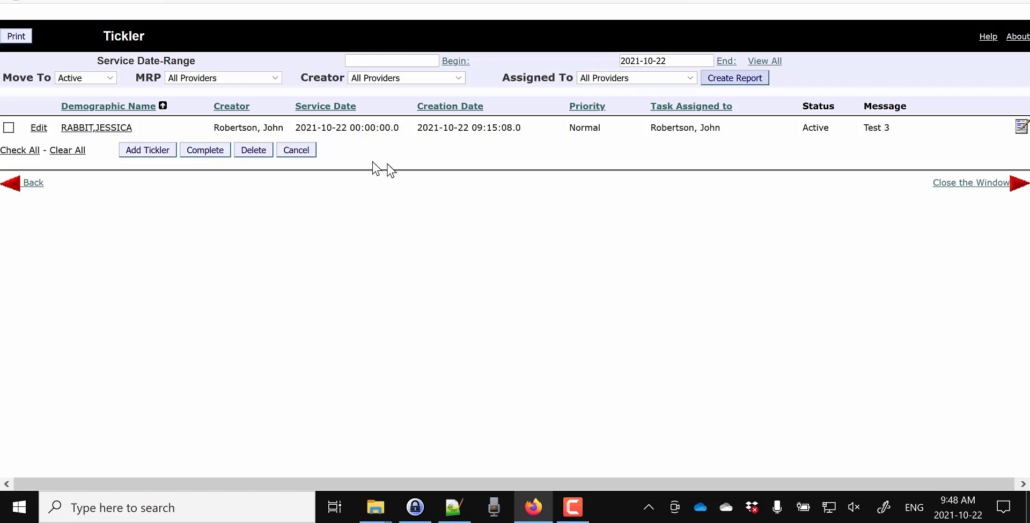
left_click(38, 128)
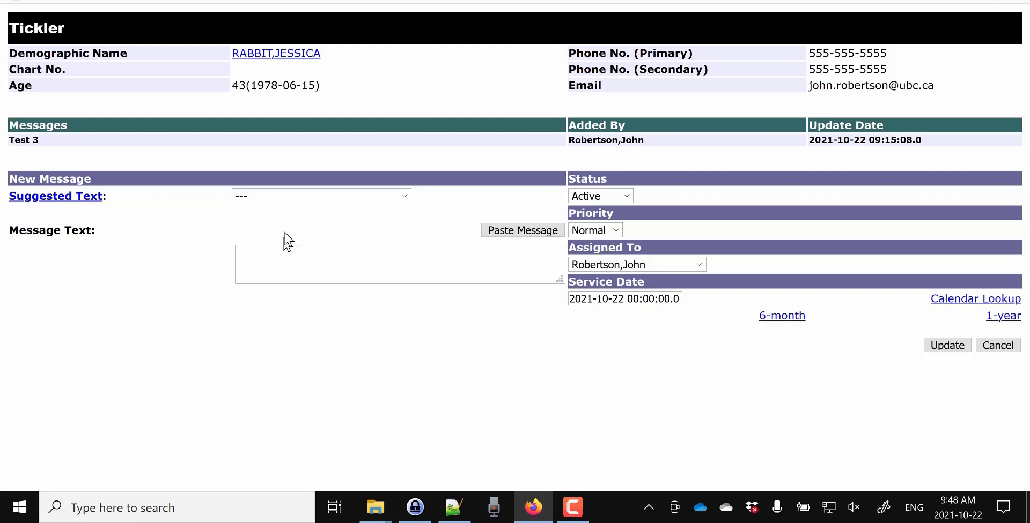
left_click(406, 196)
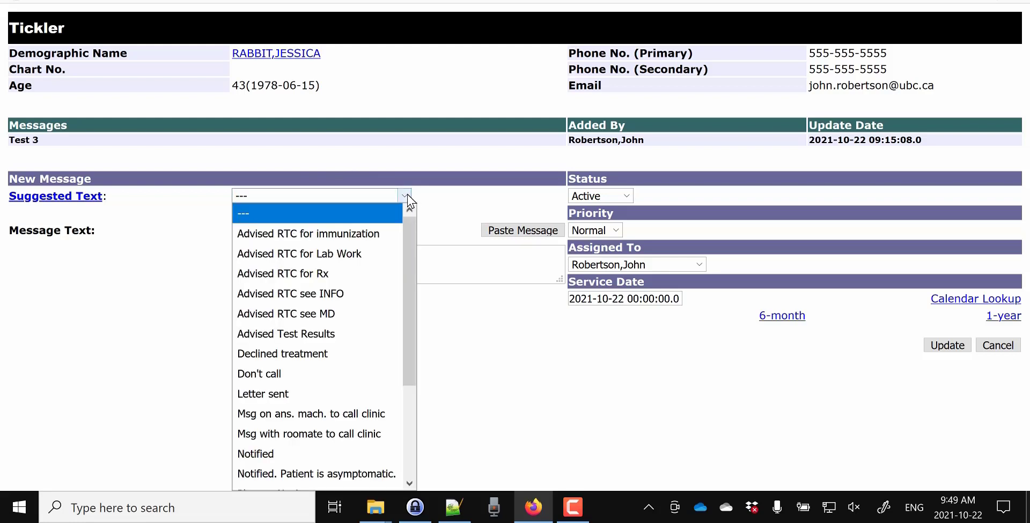
scroll(409, 273, "down", 1)
left_click_drag(409, 274, 430, 207)
left_click(376, 0)
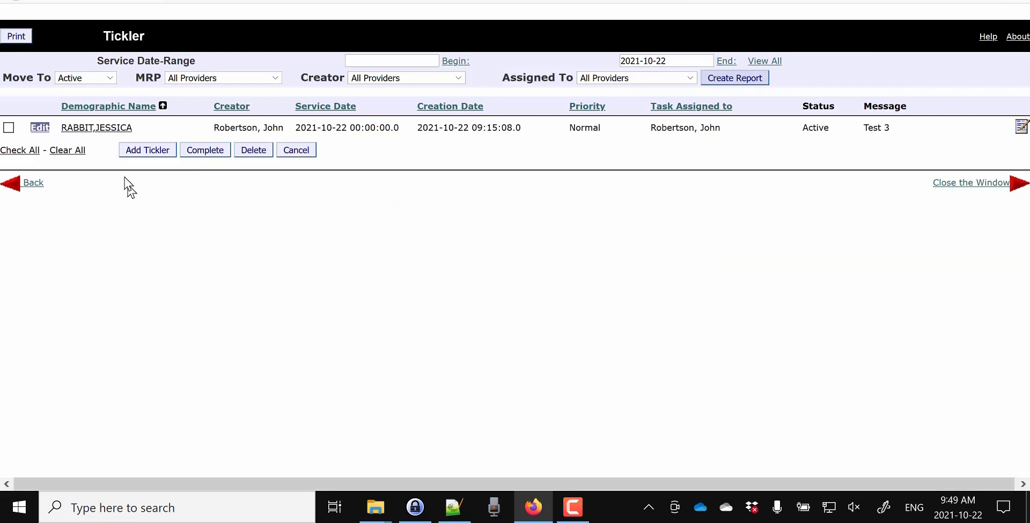
left_click(99, 131)
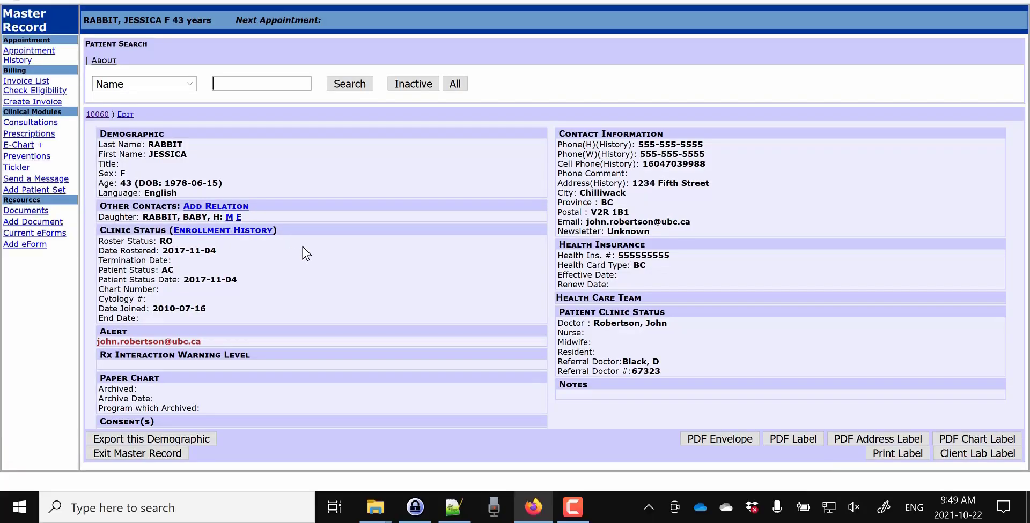
mouse_move(26, 149)
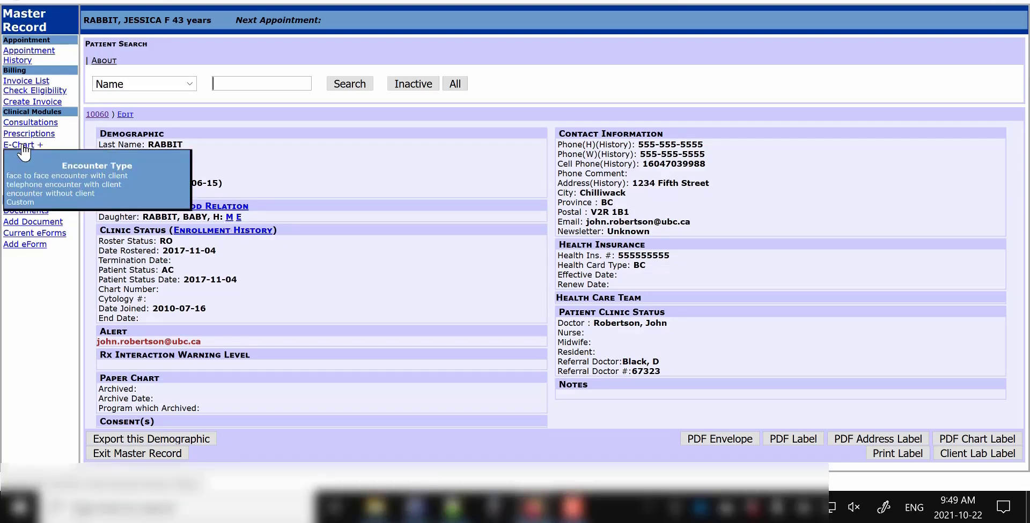
left_click(23, 151)
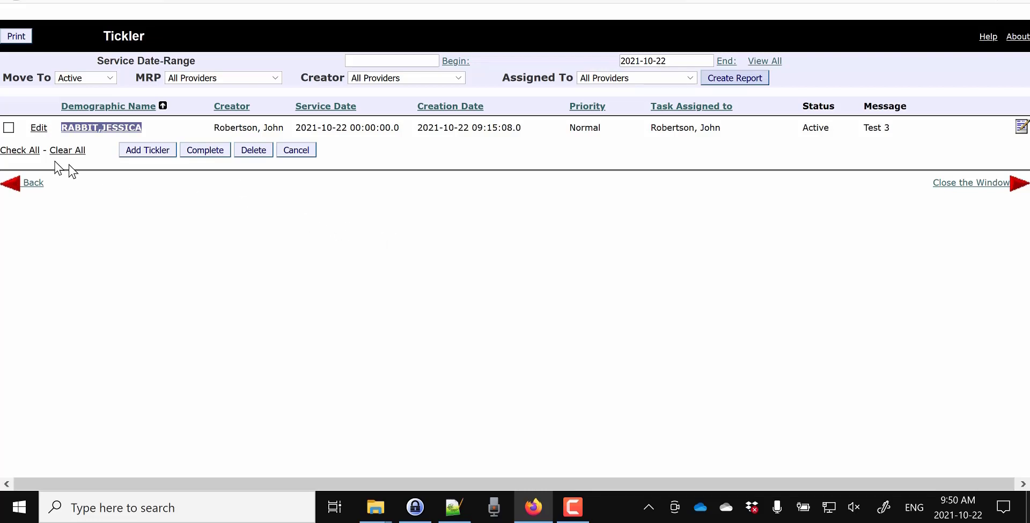
Step: Generate a report of the patient's Completed ticklers, leaving the tickler row unselected
left_click(8, 128)
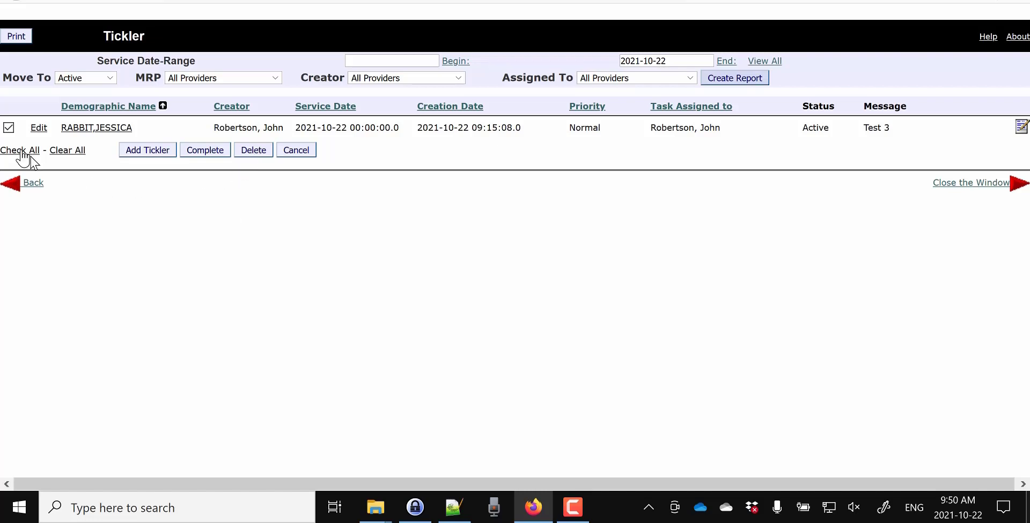
left_click(9, 127)
left_click(109, 78)
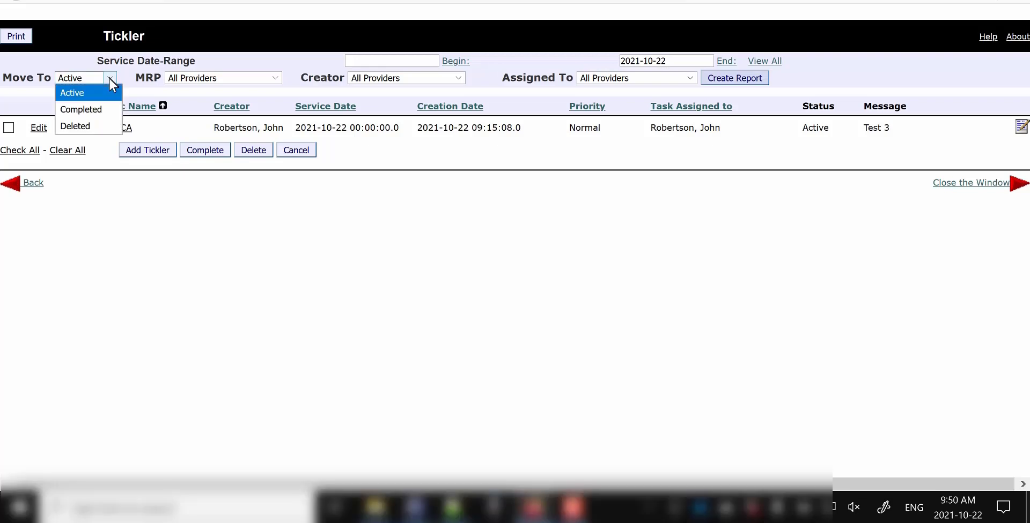
left_click(98, 109)
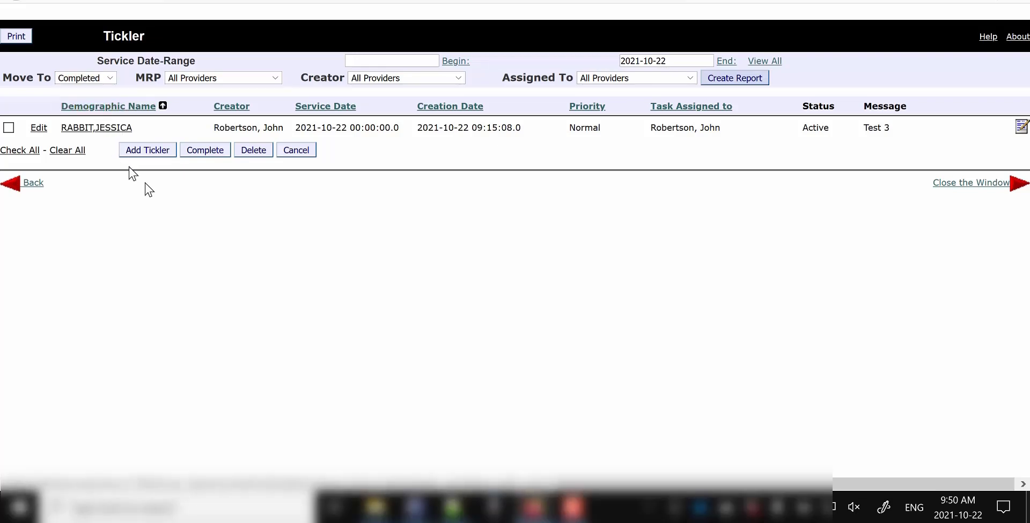
left_click(732, 79)
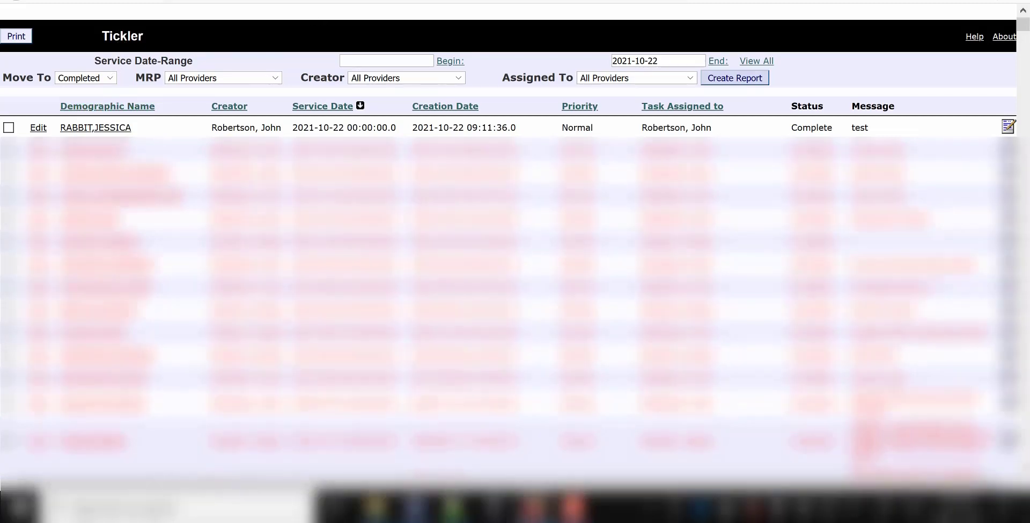
Step: Switch the listing back to Active and open the patient's Master Record
left_click(100, 77)
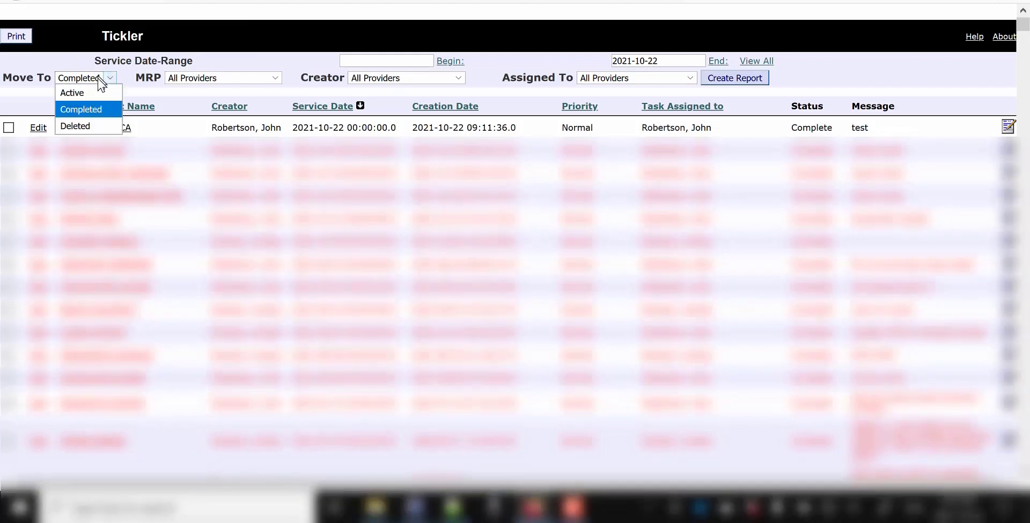
left_click(98, 94)
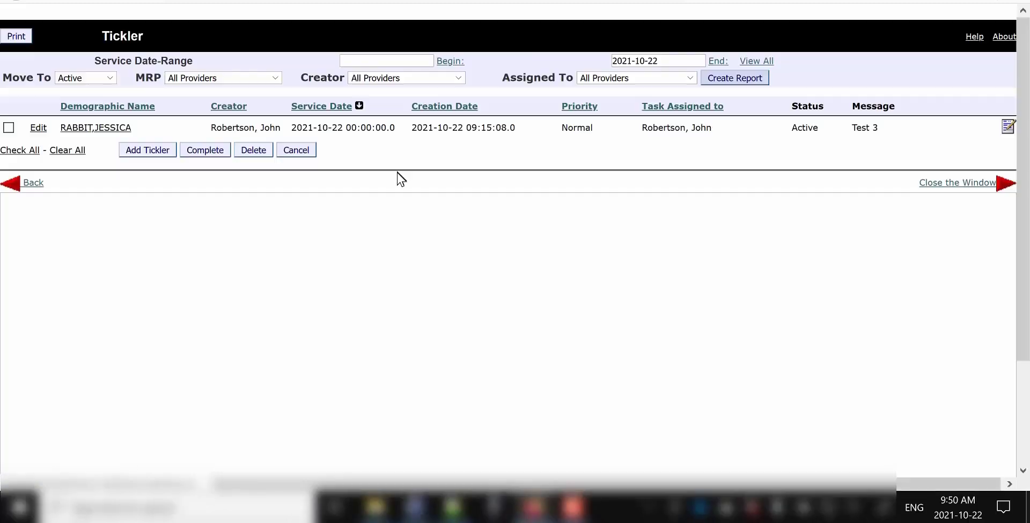
triple_click(101, 128)
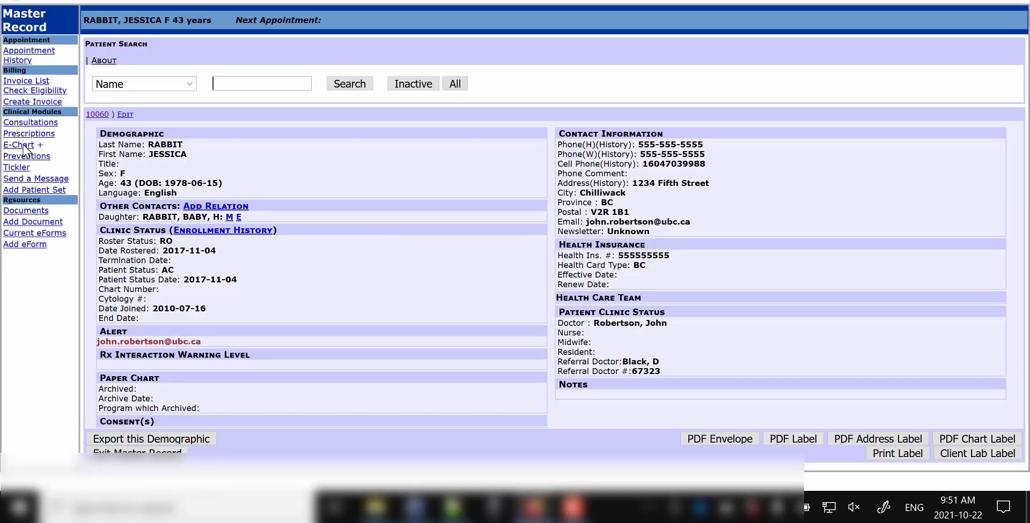
Step: From the patient's E-Chart, open the ticklers and list the Completed ones
left_click(21, 145)
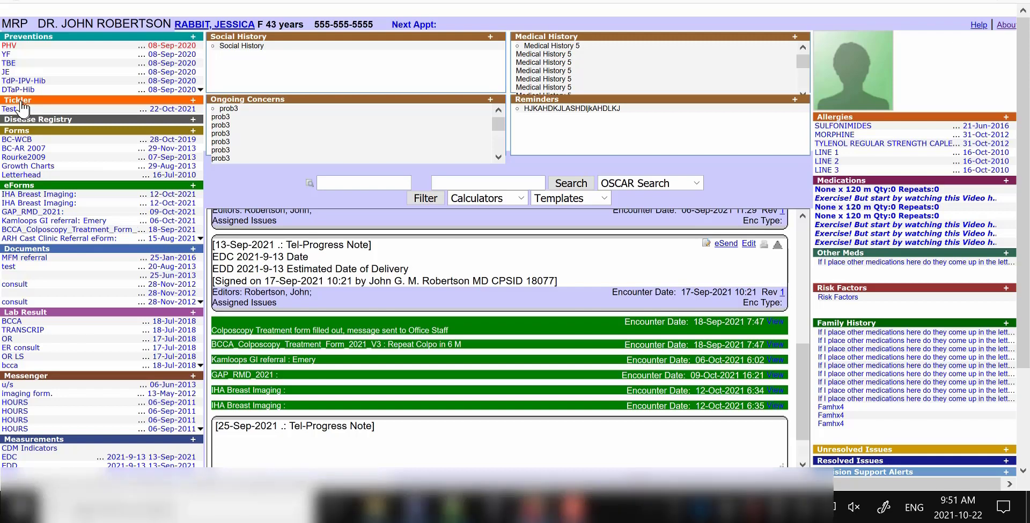
left_click(23, 106)
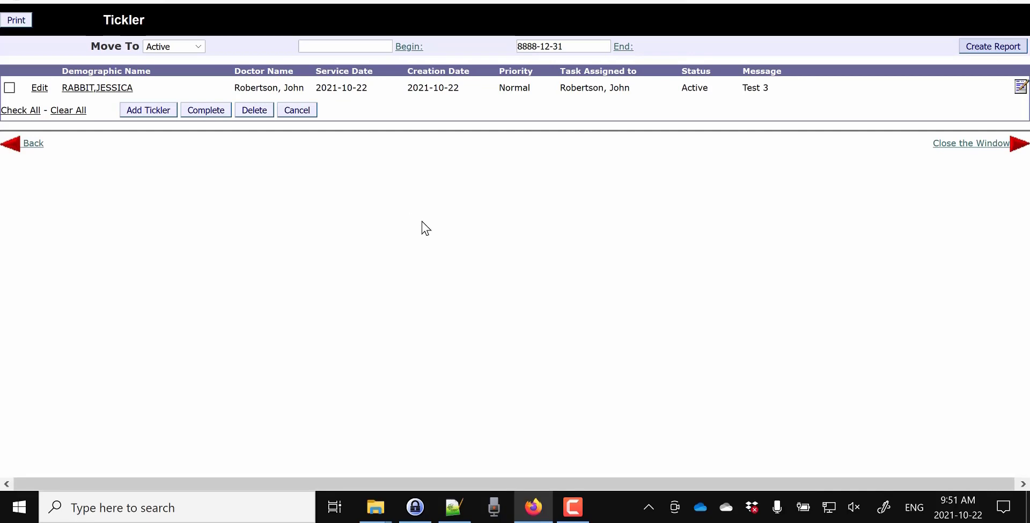
left_click(203, 47)
left_click(166, 79)
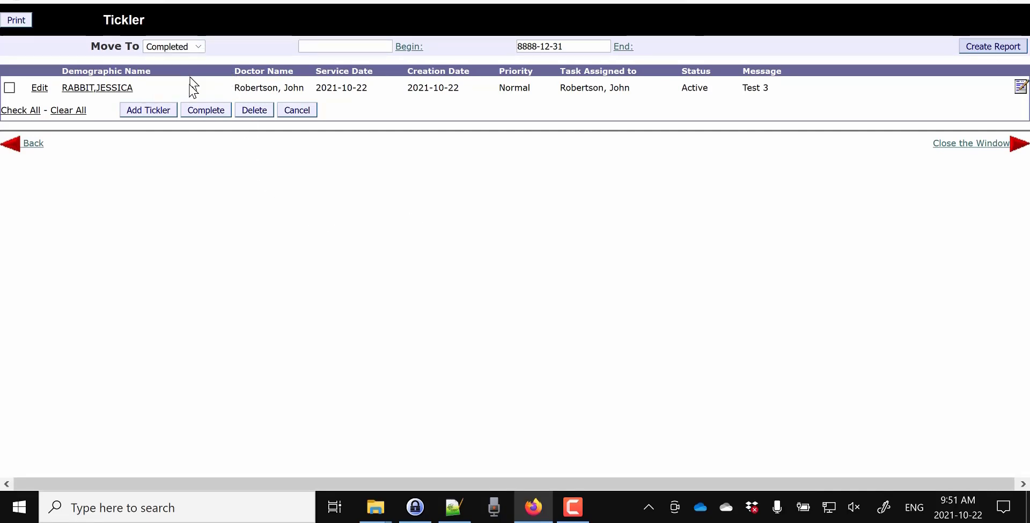
left_click(1001, 46)
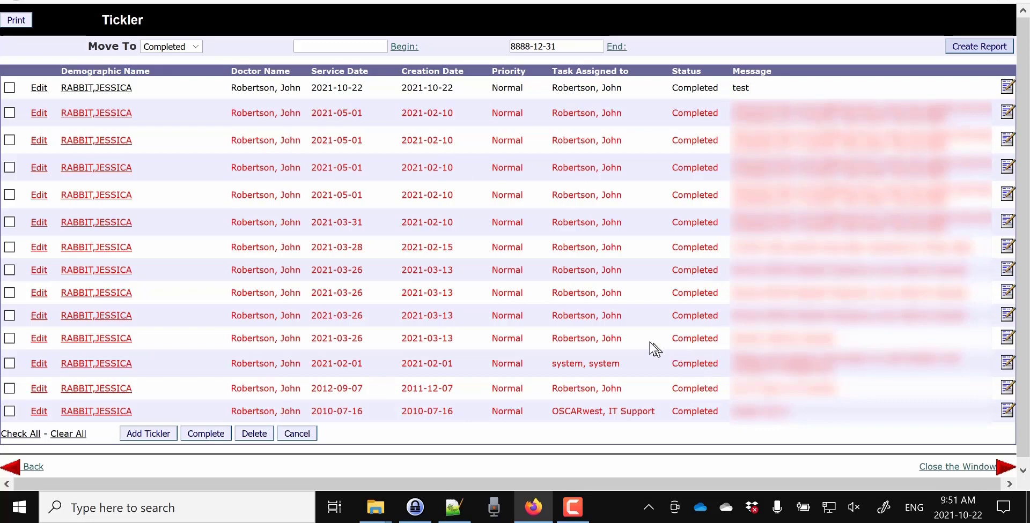
Step: Reload the tickler list showing only Active ticklers, then close it to return to the chart
left_click(197, 47)
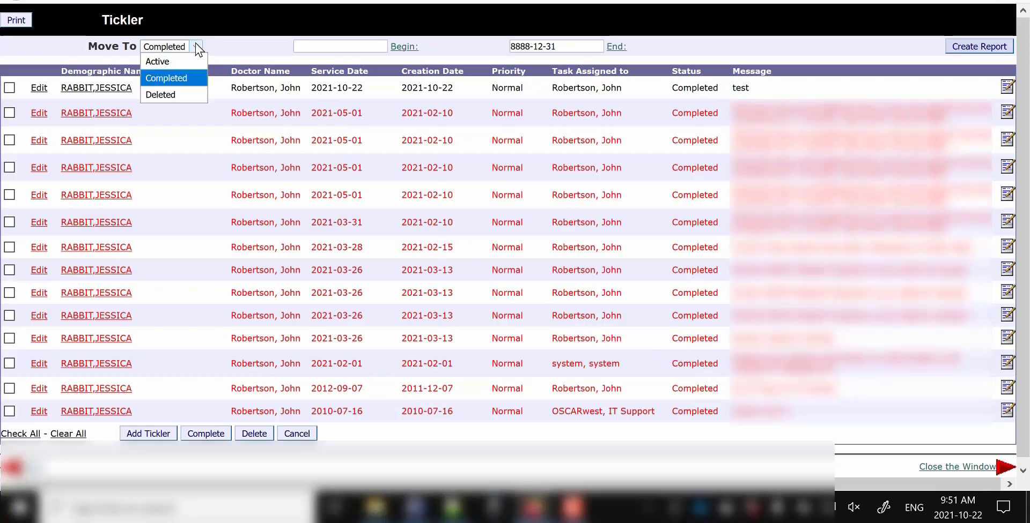
left_click(197, 47)
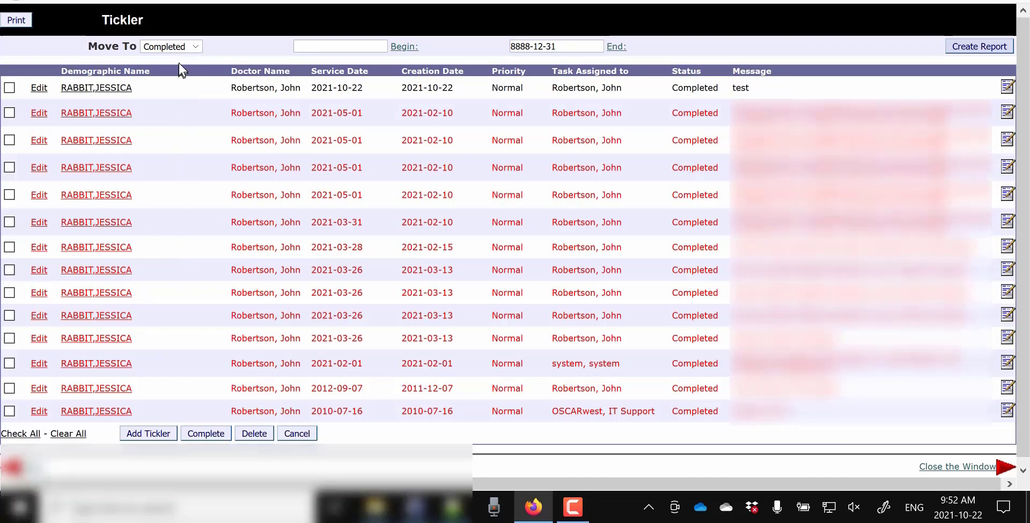
left_click(193, 50)
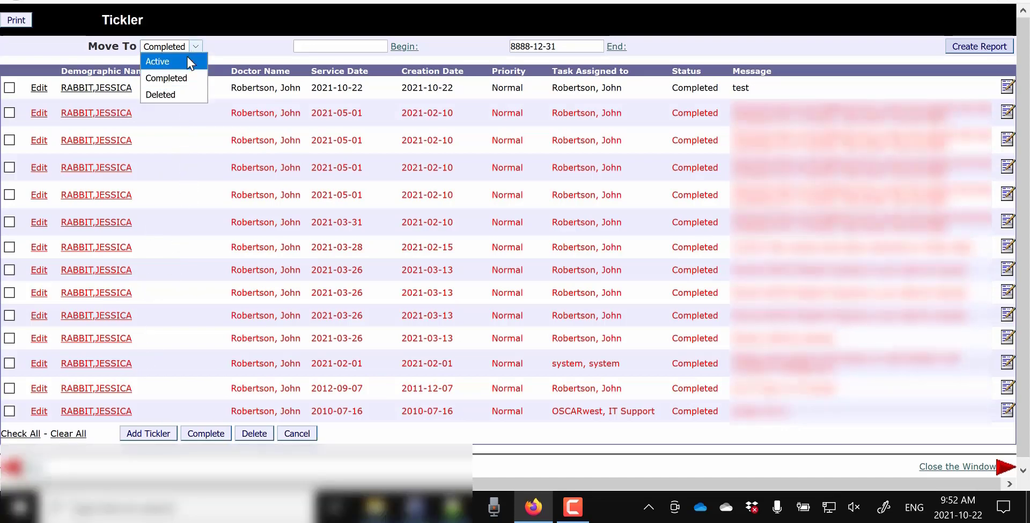
left_click(187, 62)
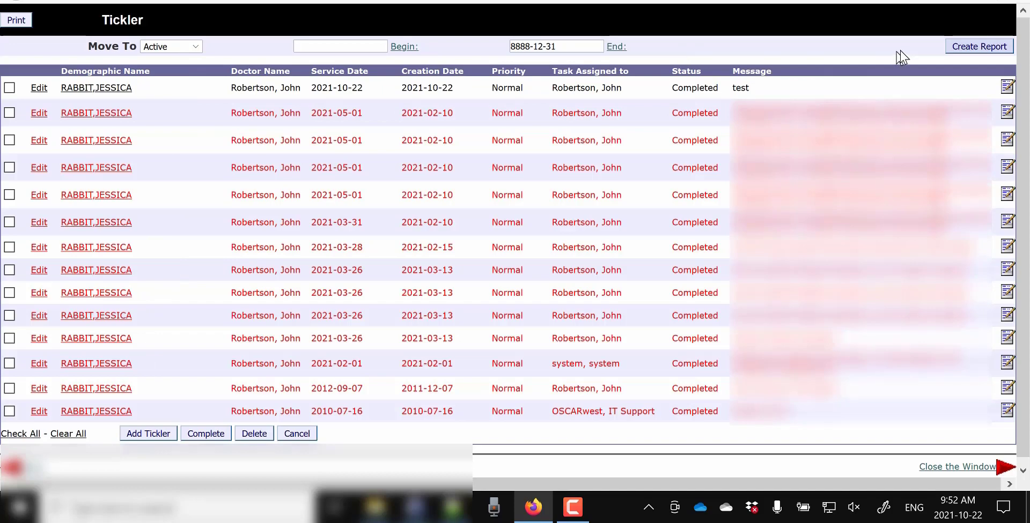
left_click(977, 50)
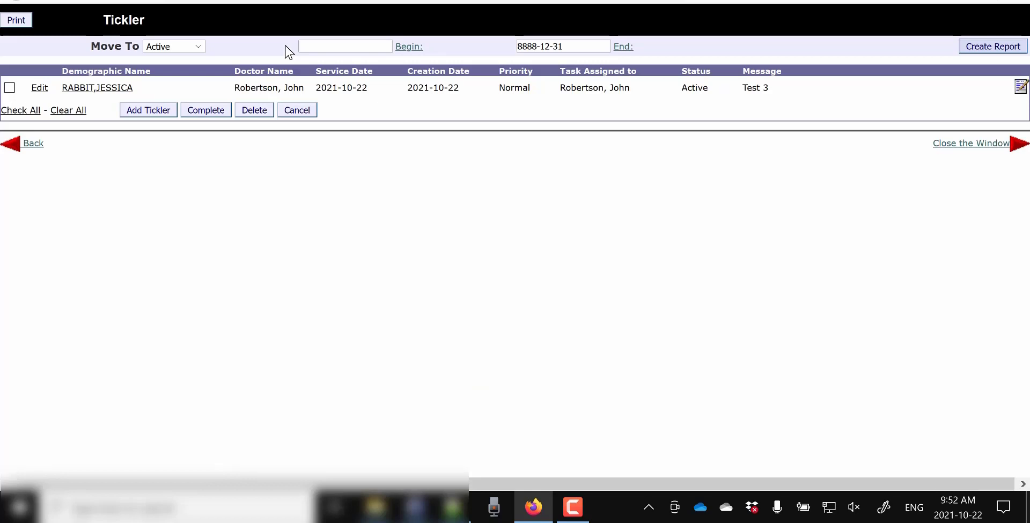
key("ctrl+w")
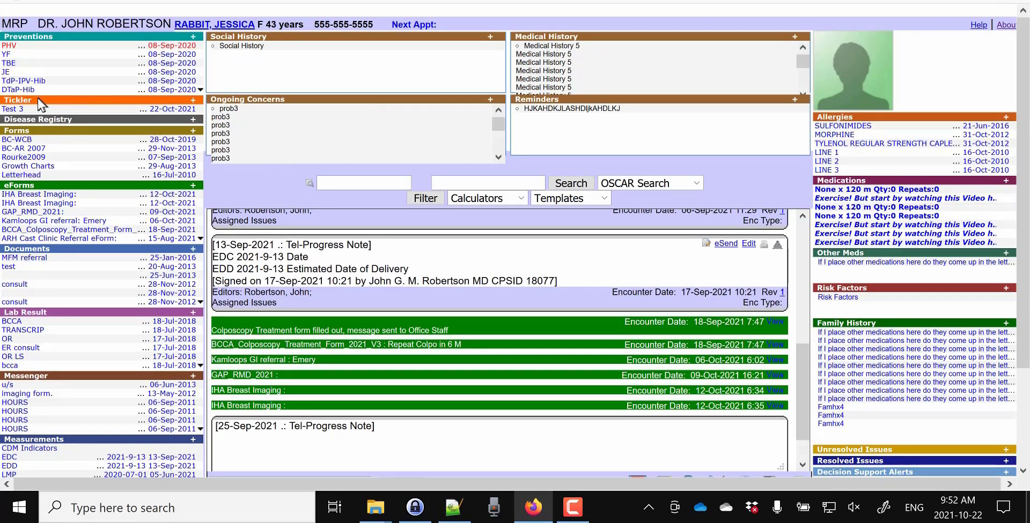
Step: Start a new tickler for the patient with service date 2021-12-25 chosen from the calendar
left_click(194, 108)
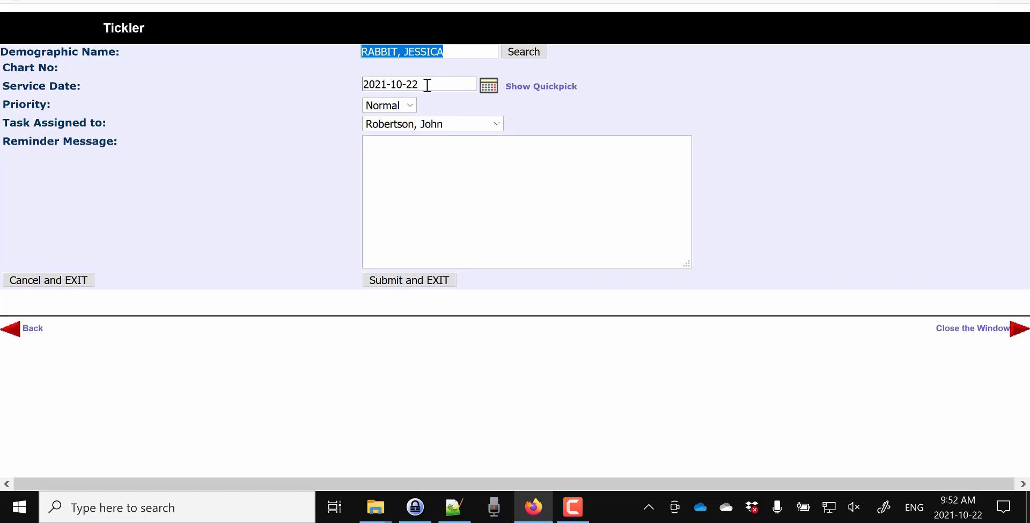
left_click(521, 91)
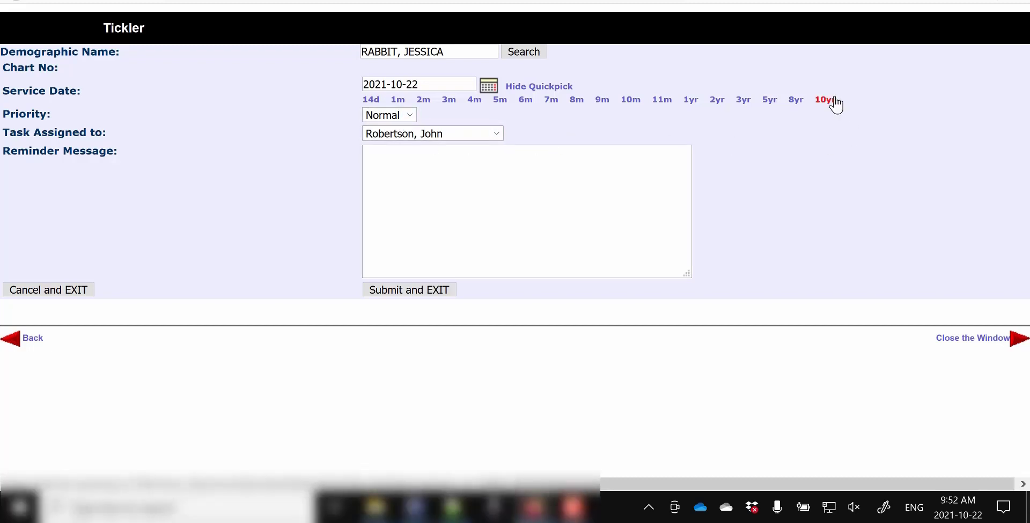
left_click(547, 87)
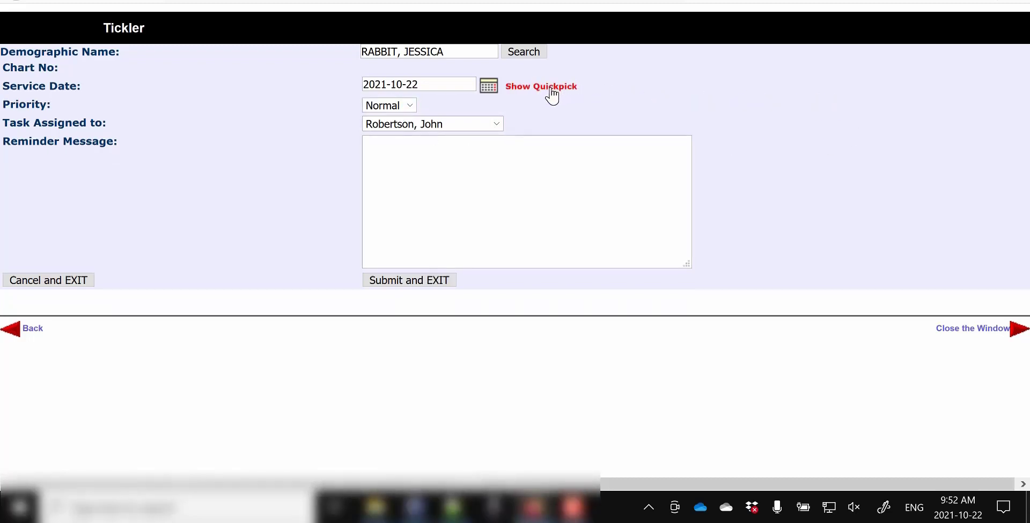
left_click(488, 87)
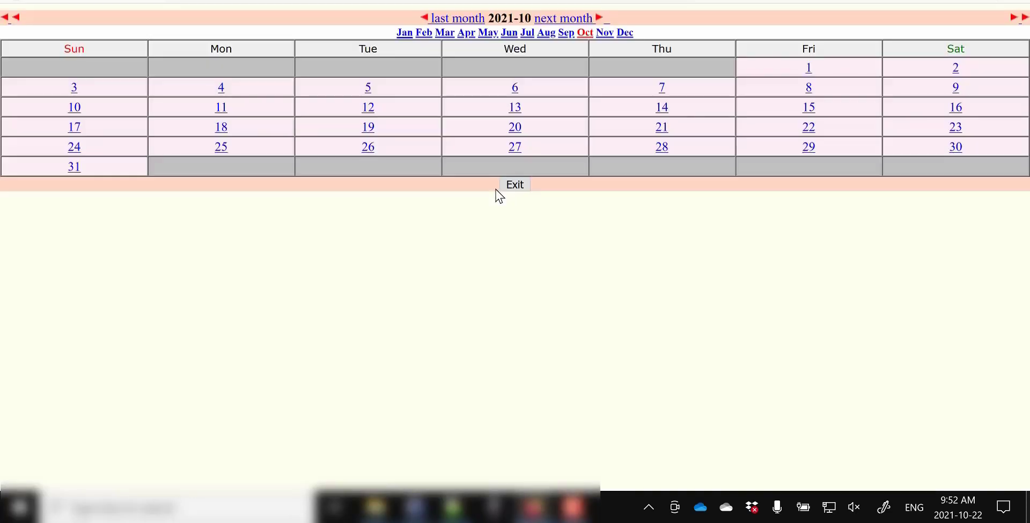
left_click(621, 33)
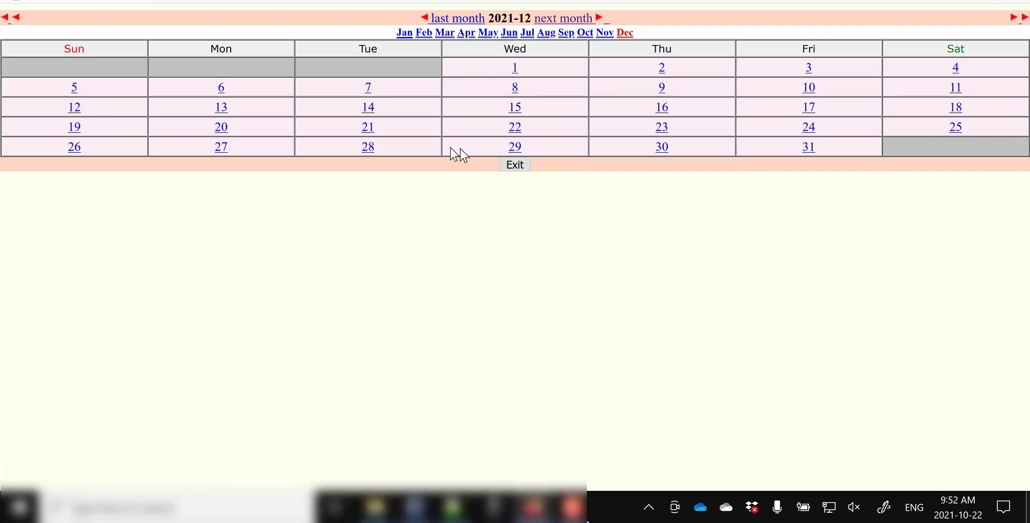
left_click(952, 129)
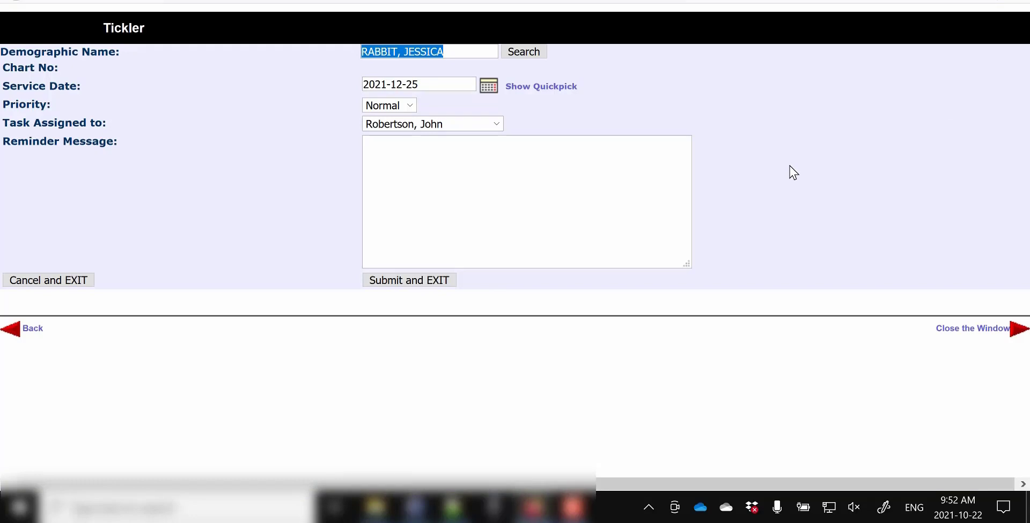
Step: Keep Normal priority and the current assignee, and enter the reminder message 'Merry Christmas'
left_click(411, 105)
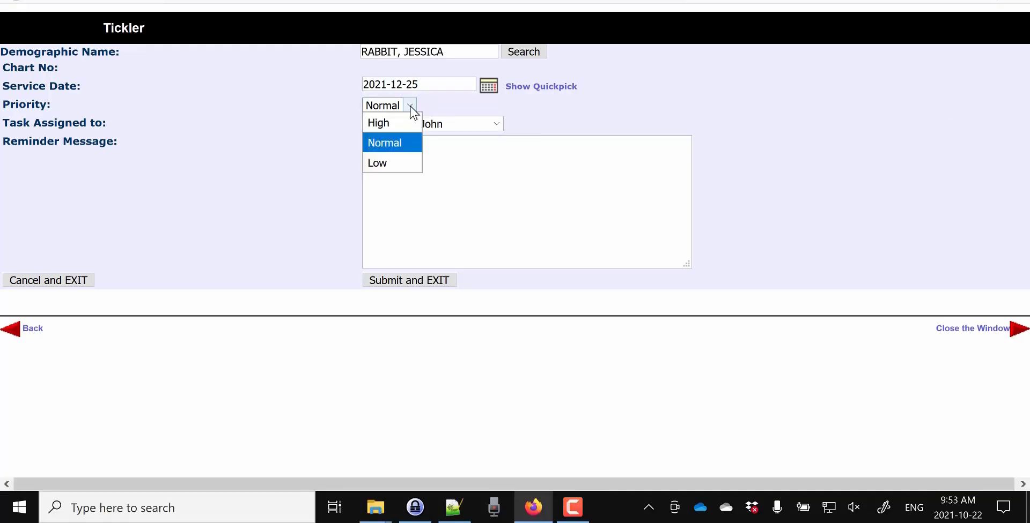
left_click(412, 106)
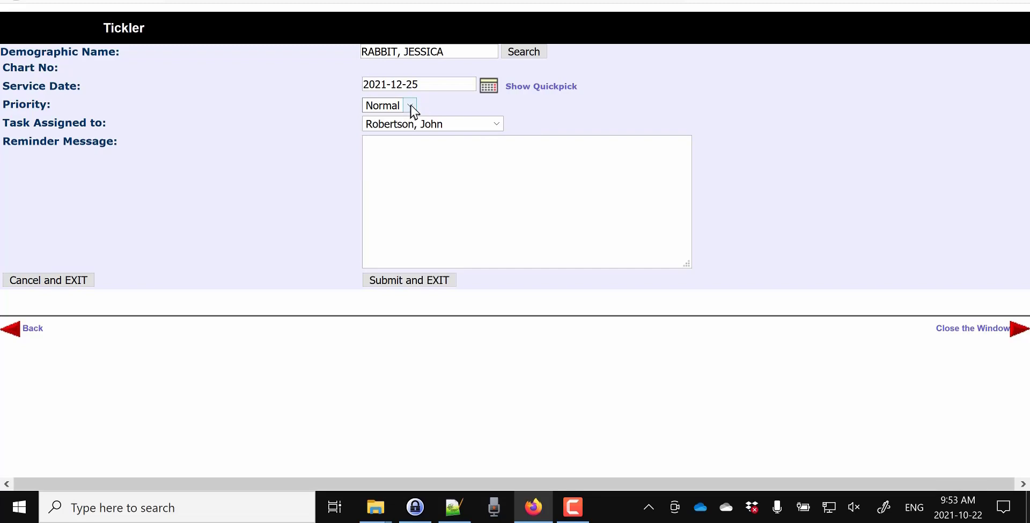
left_click(497, 124)
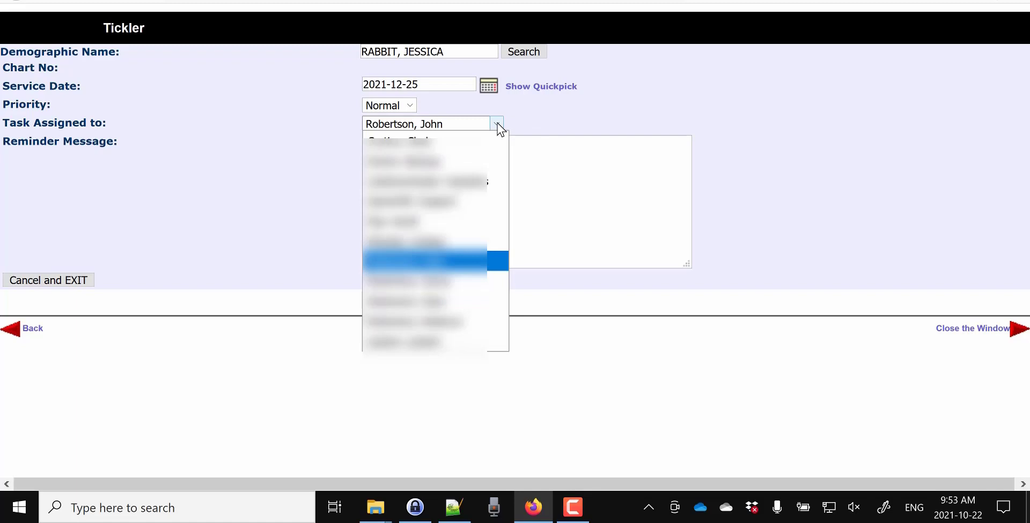
left_click(498, 128)
left_click(499, 205)
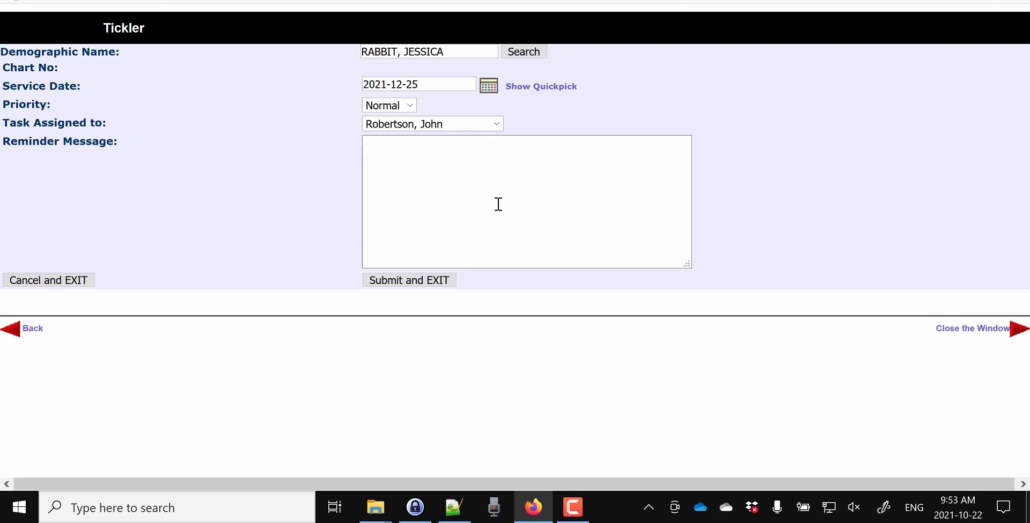
type("Merry Chrisma")
key("BackSpace")
key("BackSpace")
type("tmas")
Step: Submit the Merry Christmas tickler and go to the day schedule page
left_click(395, 284)
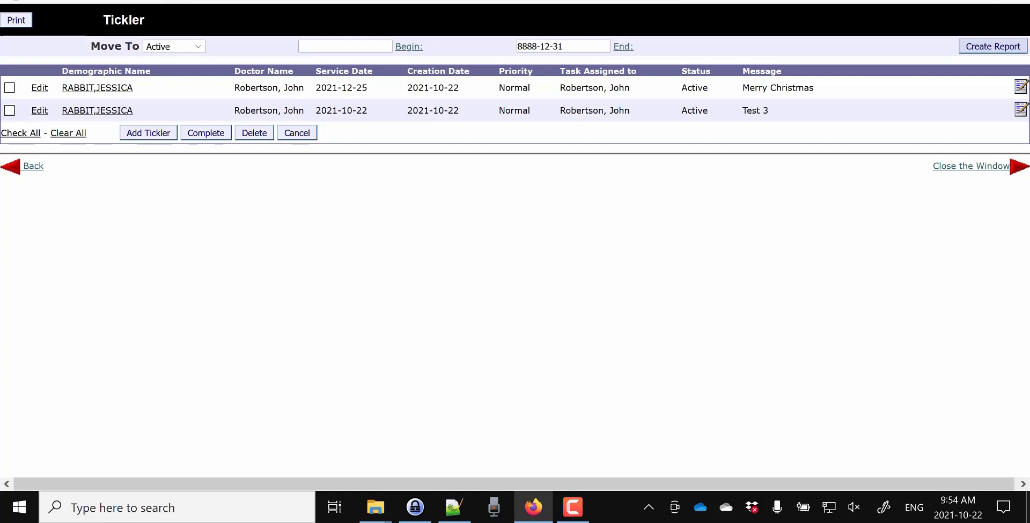
left_click(166, 1)
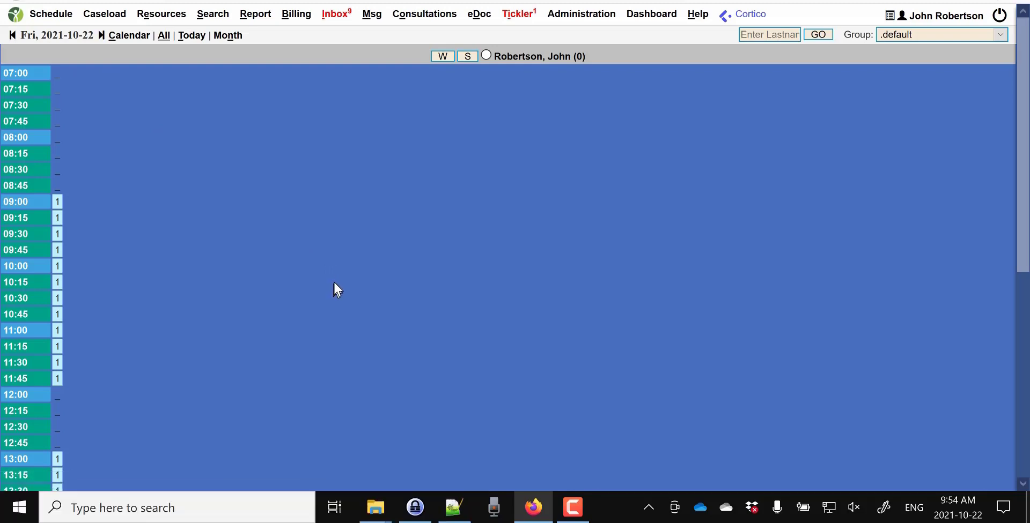
Step: Return to the main Tickler page listing only the active Test 3 tickler
left_click(268, 1)
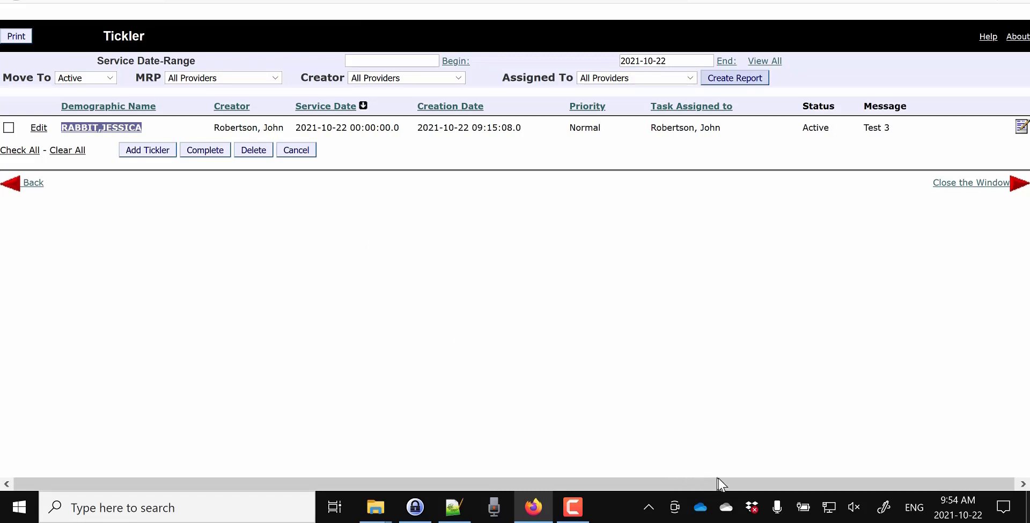
mouse_move(573, 508)
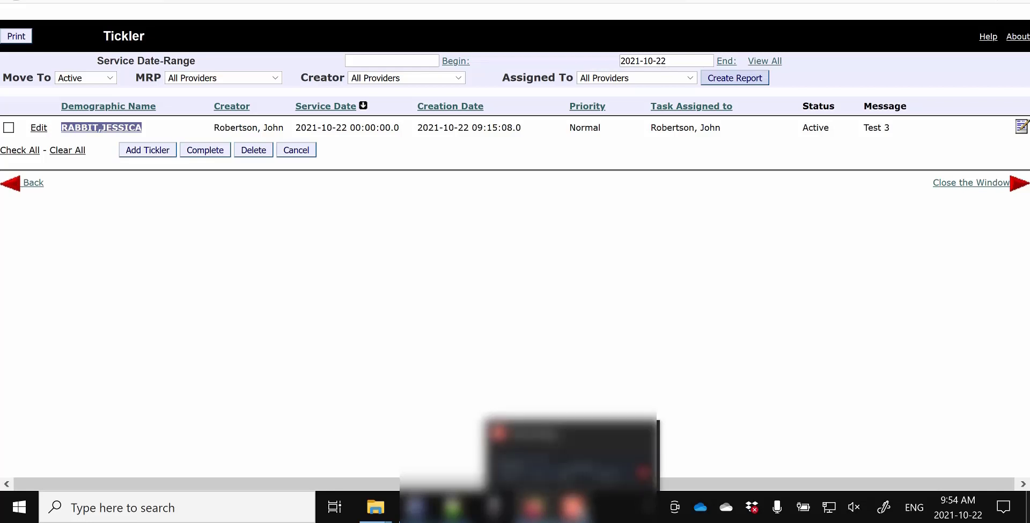